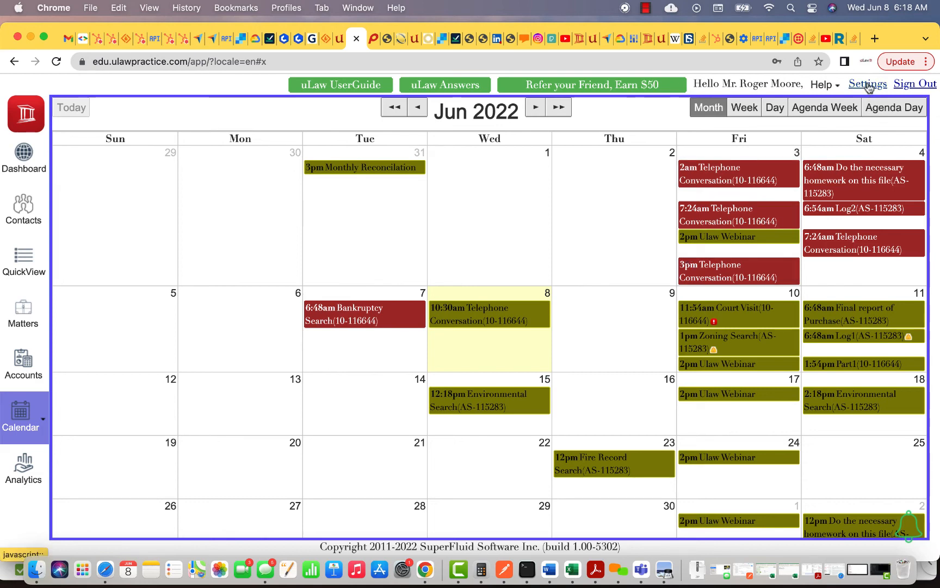
Set Sync Calendar to Google Calendar in the profile's calendar settings and save the settings
click(868, 85)
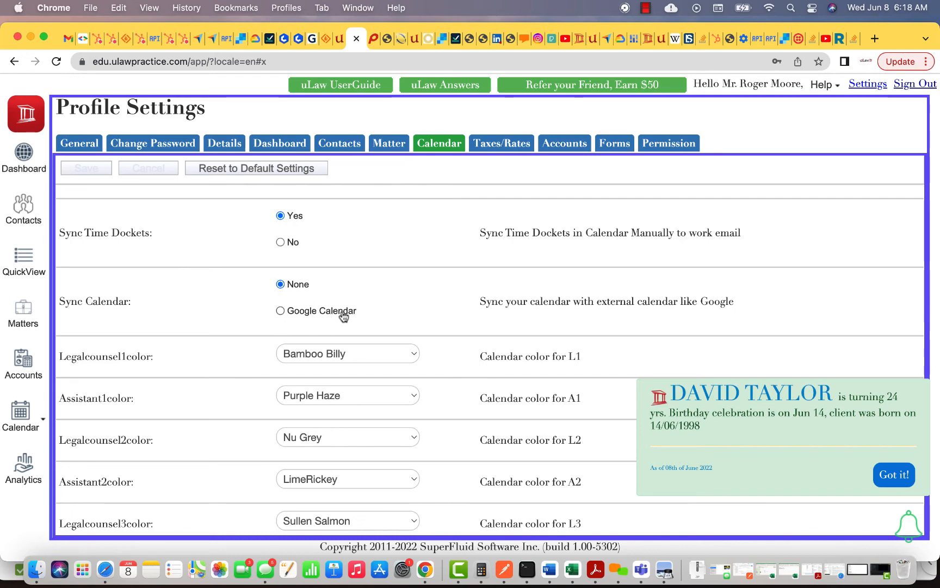
click(43, 422)
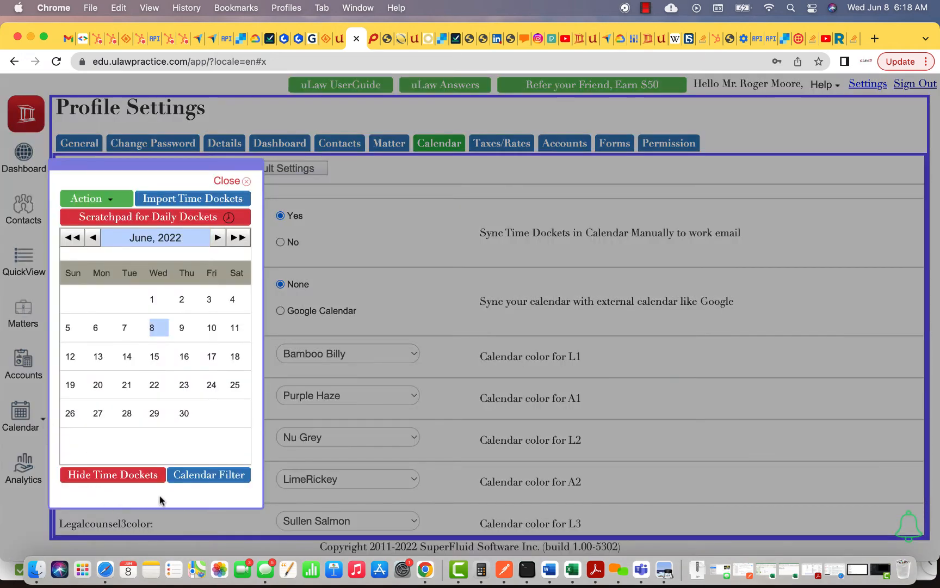
click(232, 181)
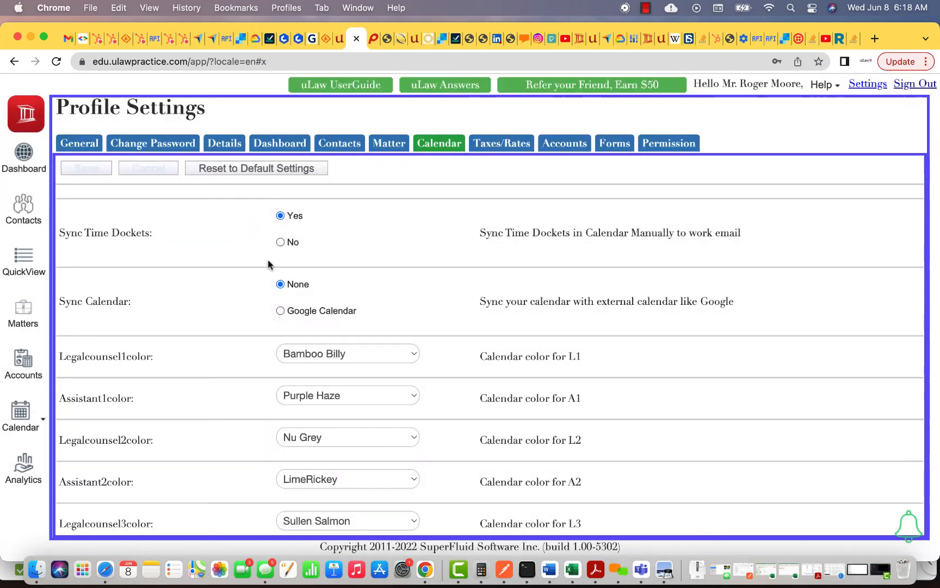
click(280, 311)
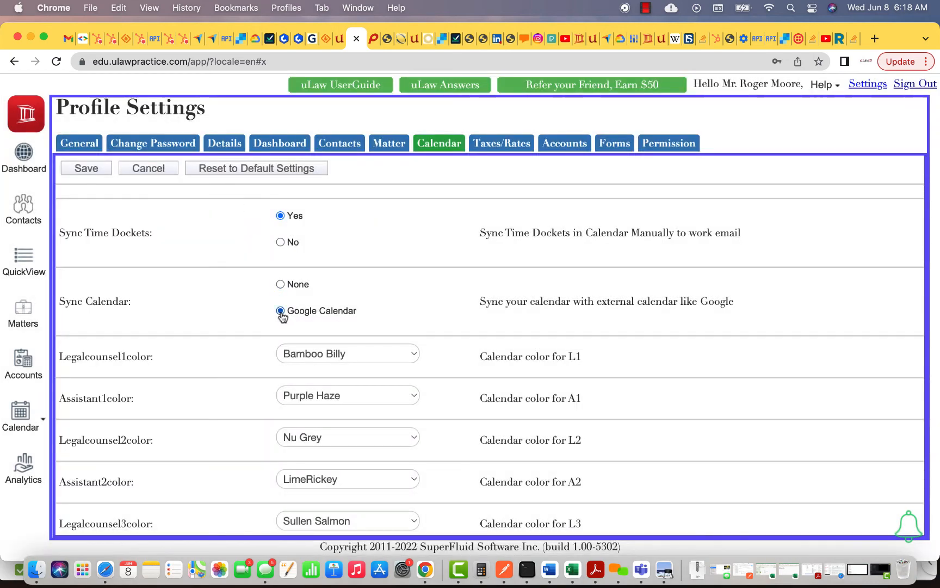
click(85, 168)
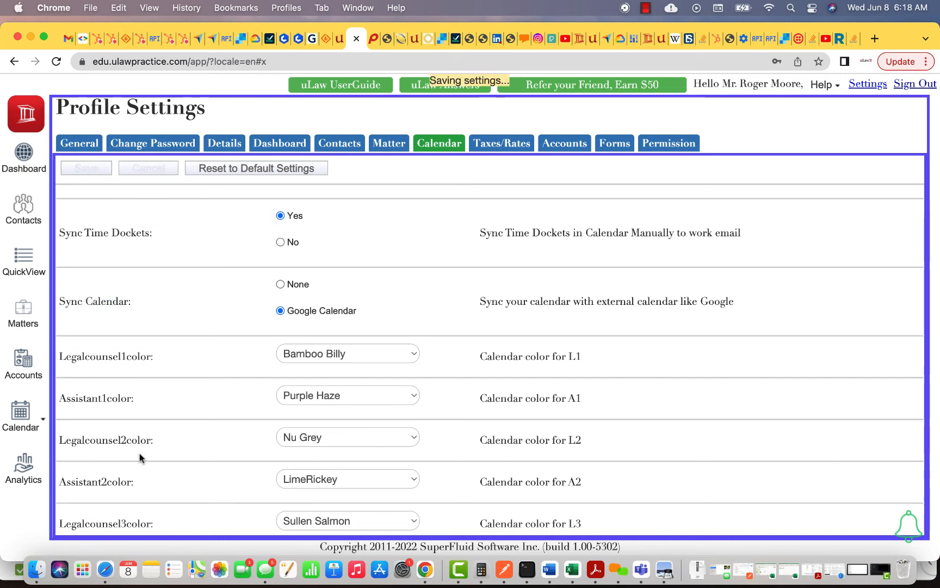
click(43, 420)
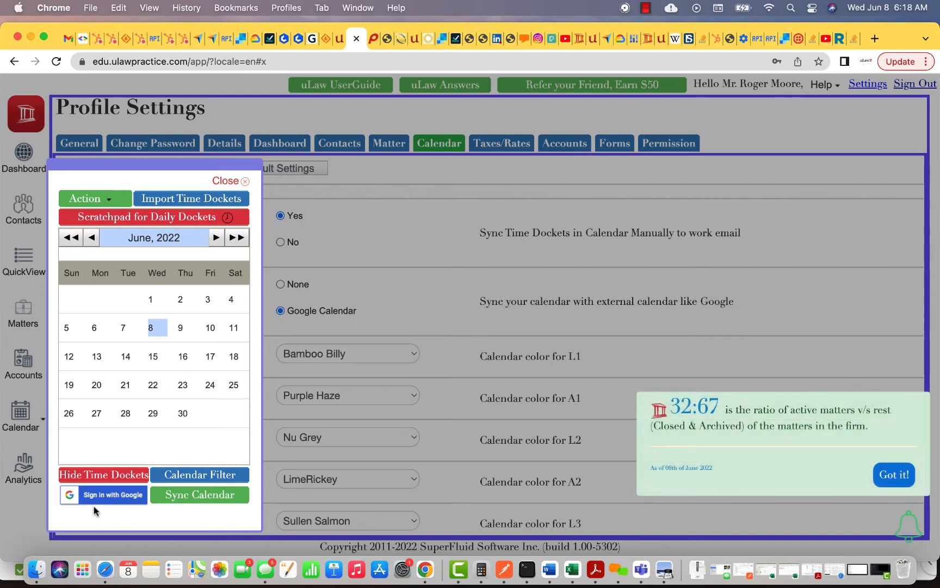
click(121, 500)
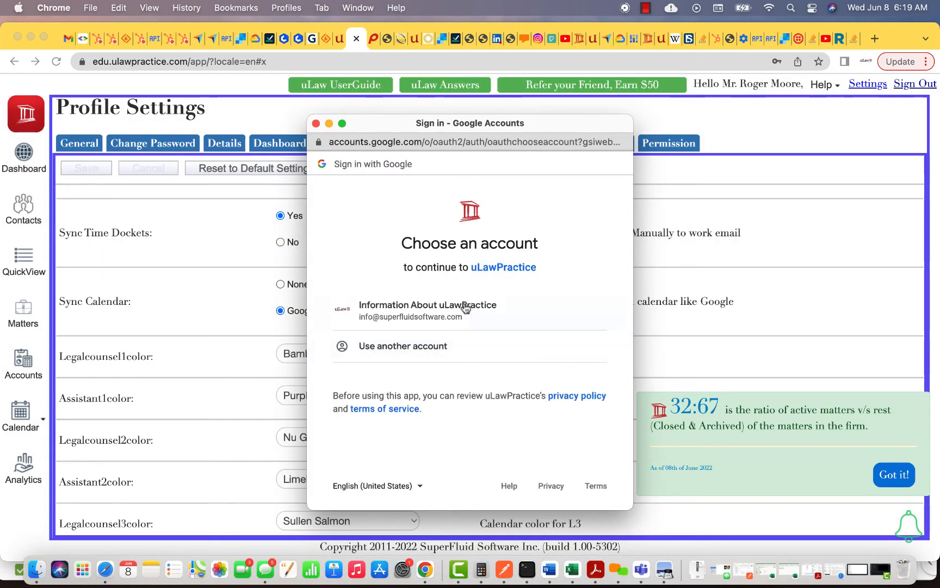
drag(531, 127, 311, 98)
drag(415, 238, 842, 261)
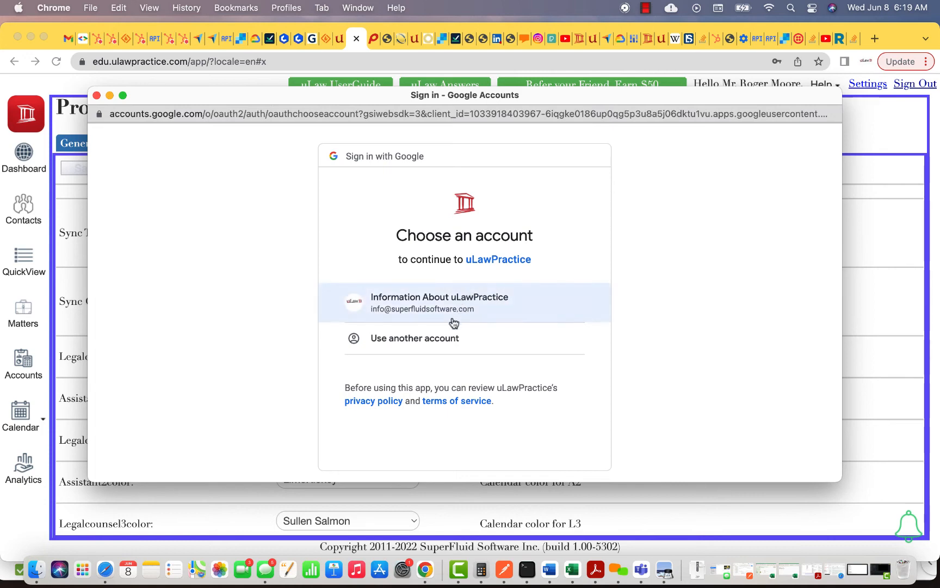
Switch to Safari to review Google Calendar and the third-party apps with account access, and return to the Chrome profile settings
drag(903, 37, 847, 73)
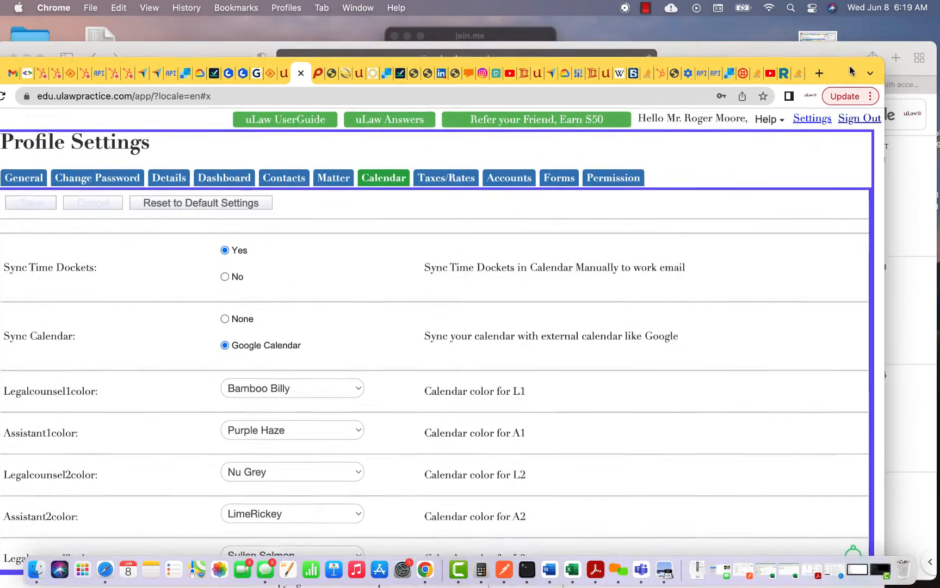
click(773, 50)
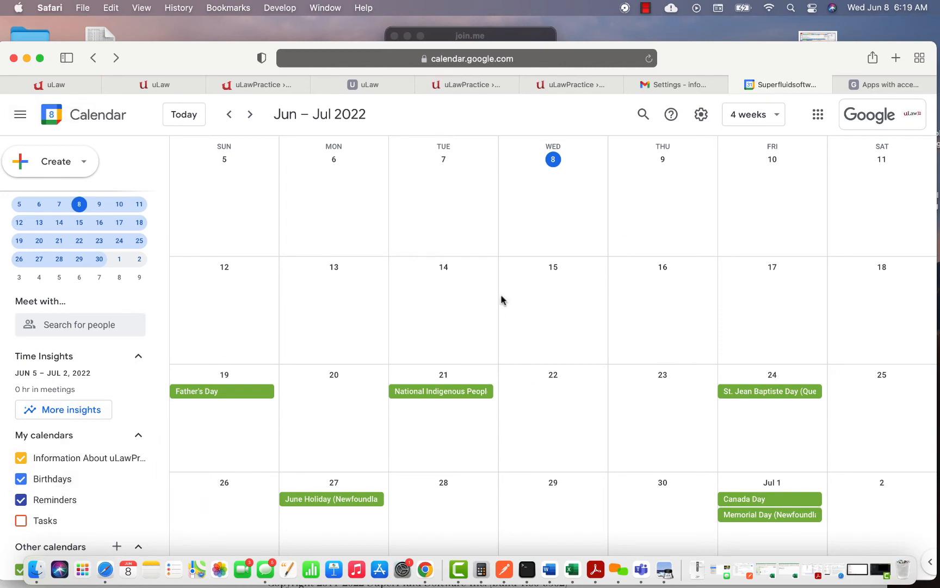
click(877, 86)
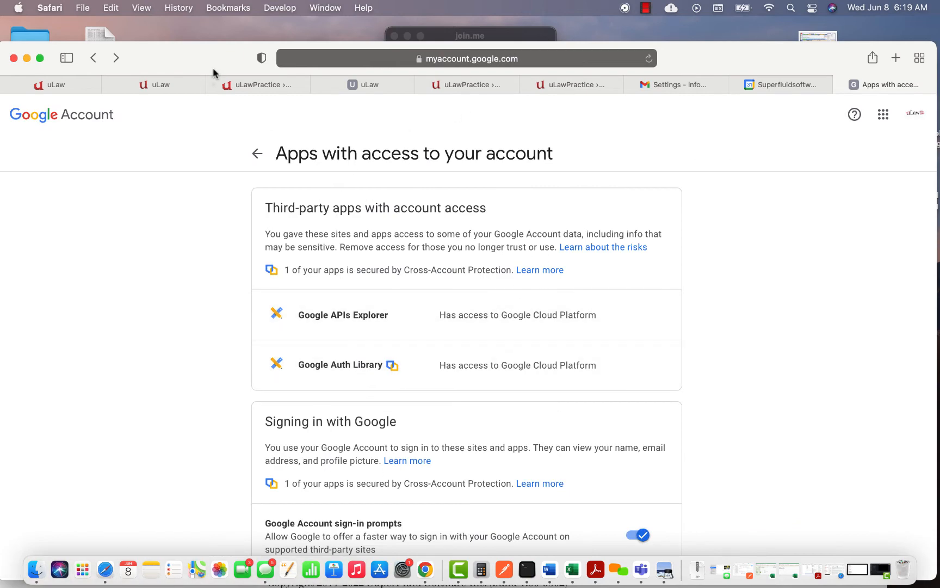
drag(205, 58, 244, 46)
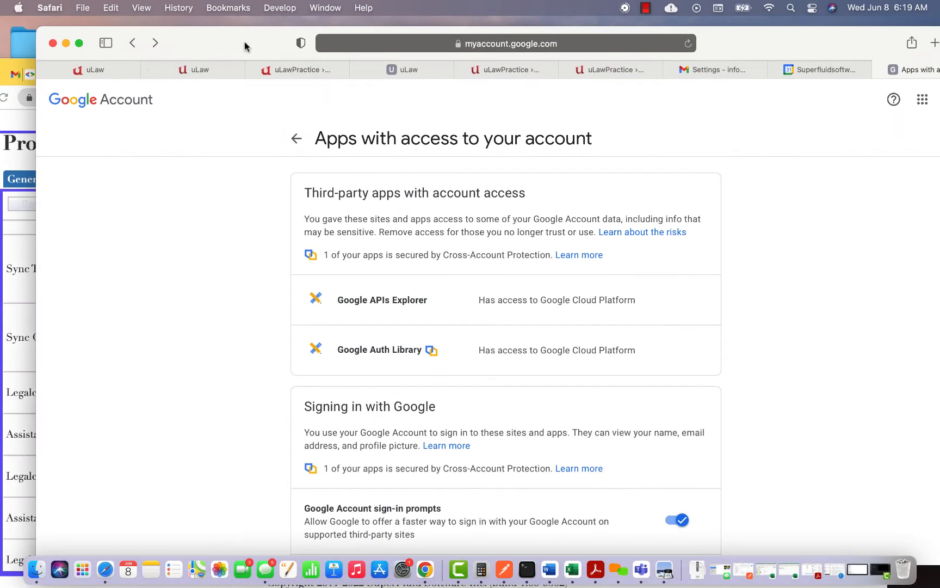
click(21, 126)
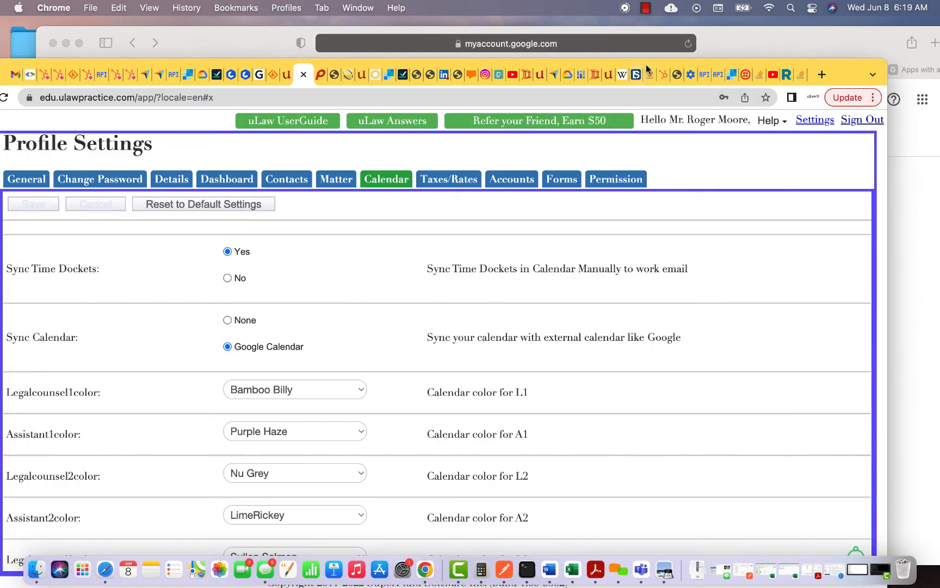
drag(832, 70, 886, 21)
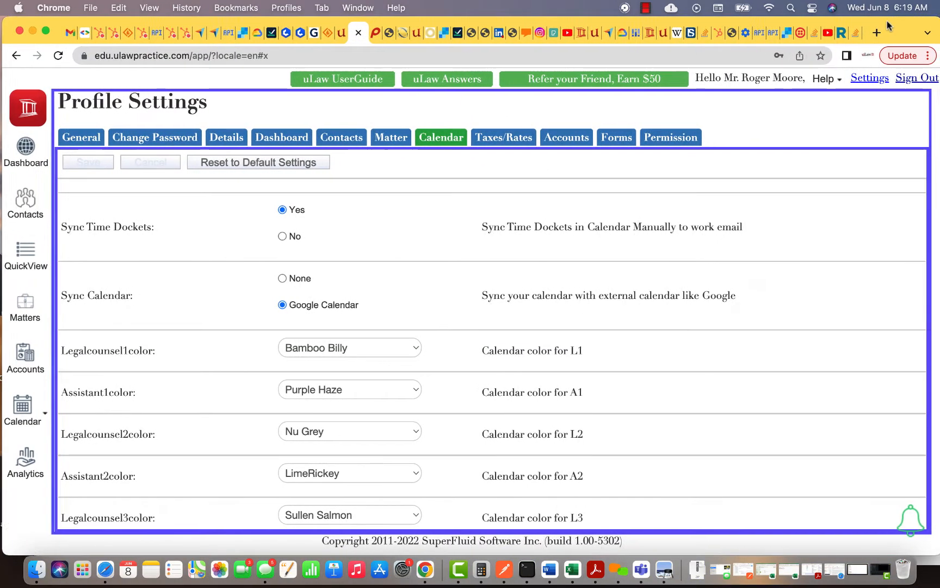
Sign in with Google using the listed uLawPractice account and proceed past the unverified-app warning to uLawPractice
click(43, 412)
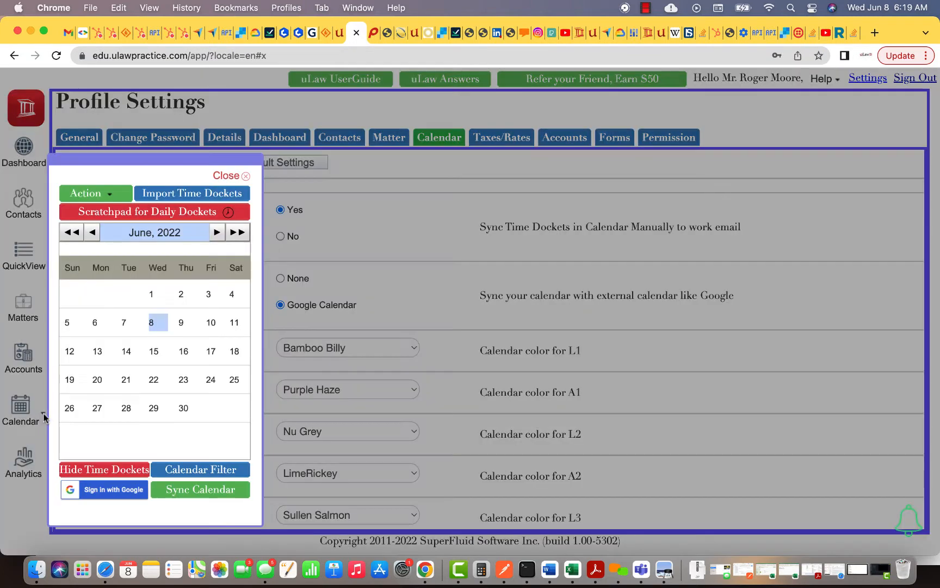
click(103, 489)
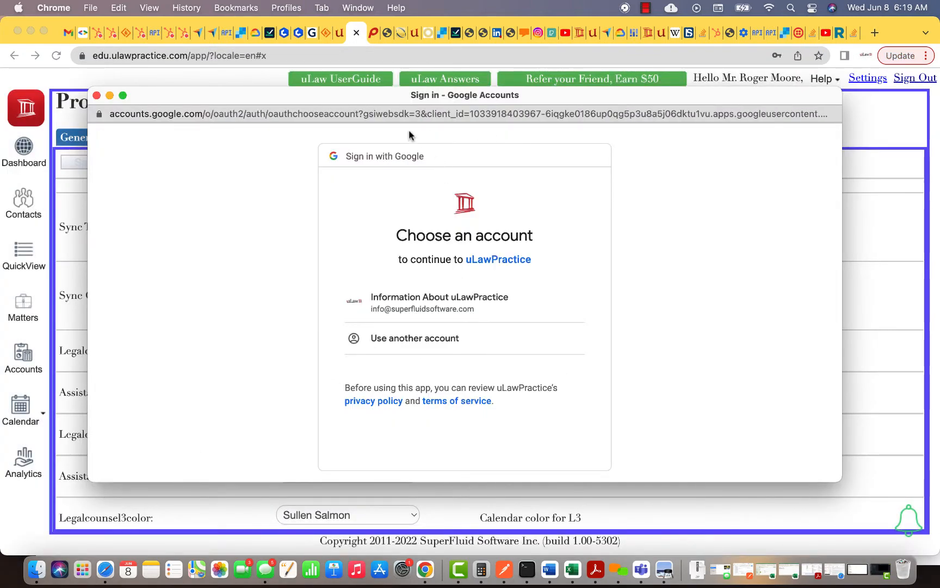
click(412, 299)
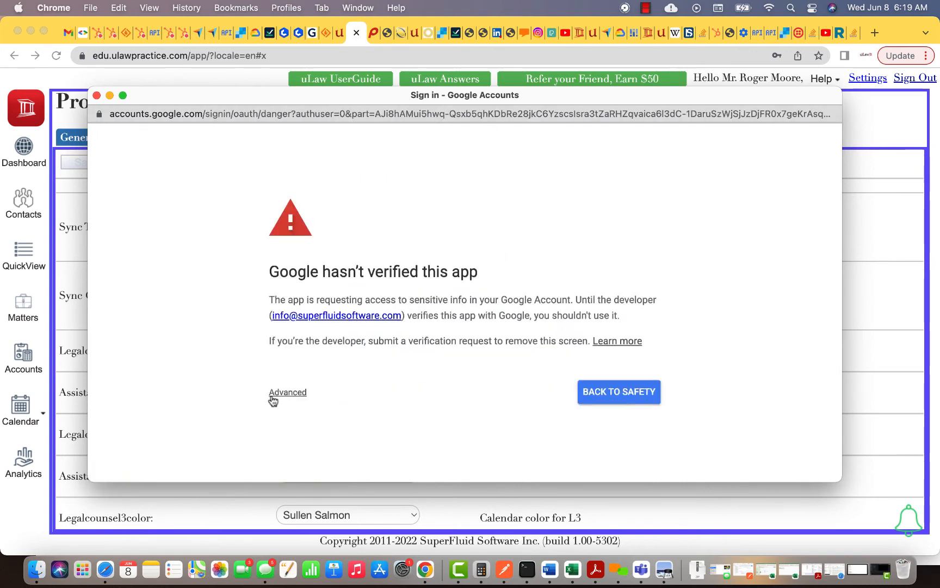
click(275, 396)
scroll(275, 399, down, 2)
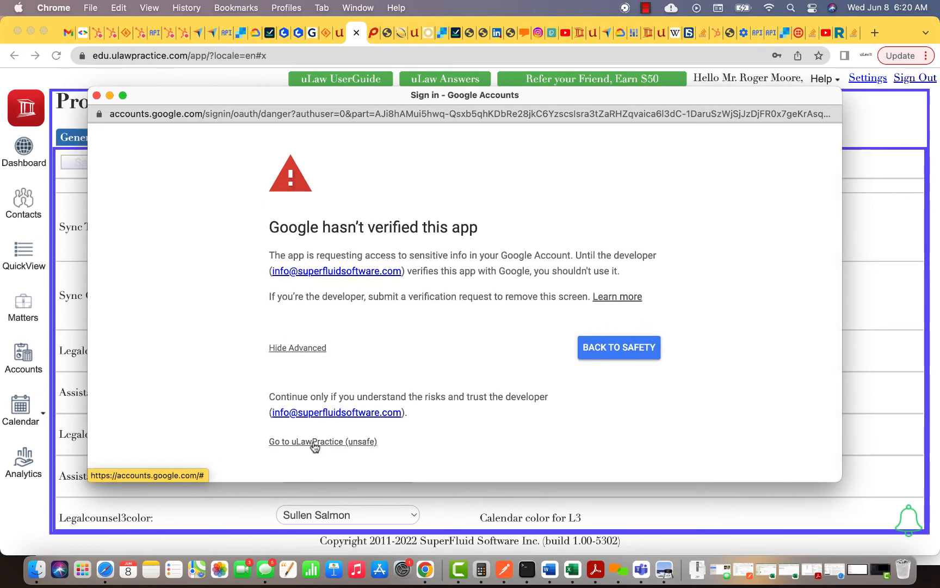
click(315, 442)
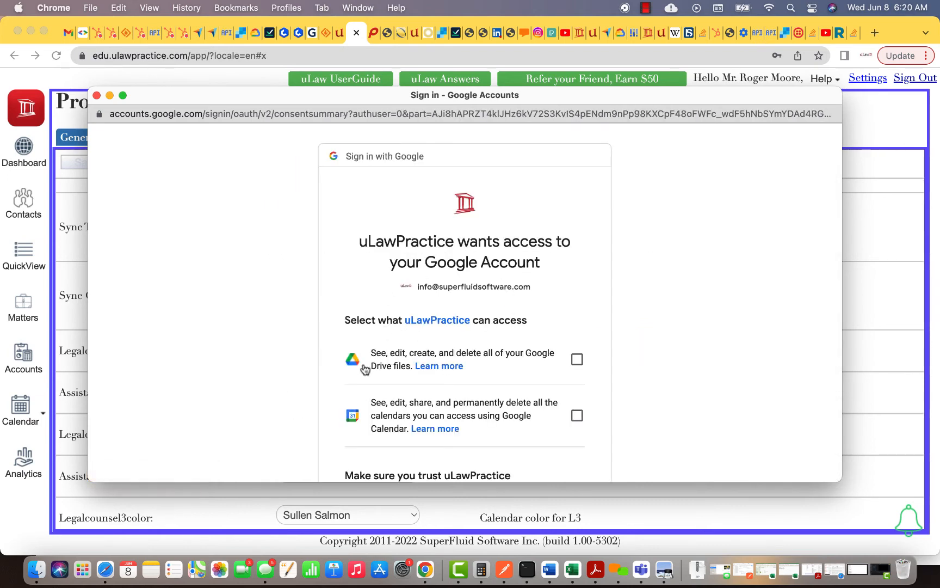
Grant uLawPractice access to Google Calendar but not Google Drive, reviewing the calendar permission details before continuing
scroll(498, 350, down, 5)
scroll(499, 348, up, 5)
scroll(499, 352, down, 3)
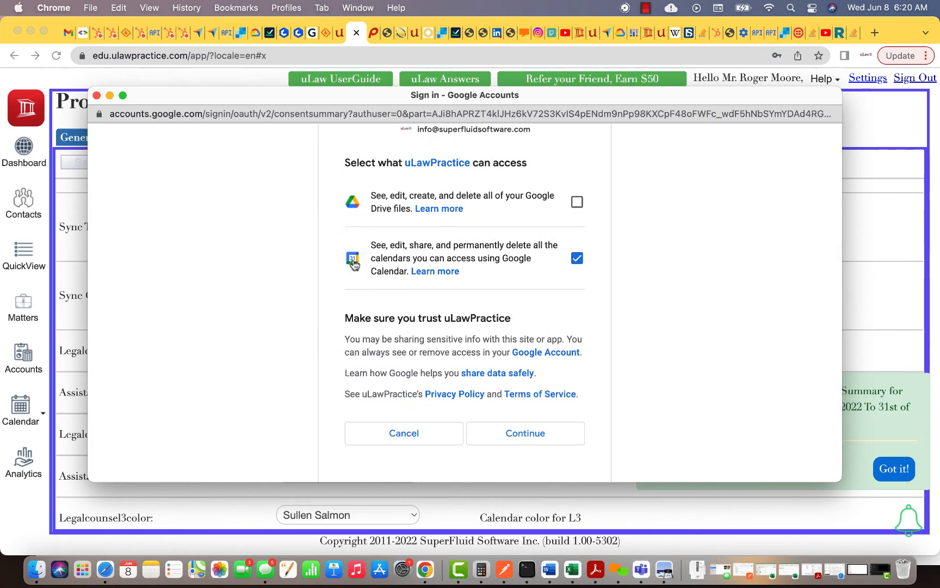
click(424, 275)
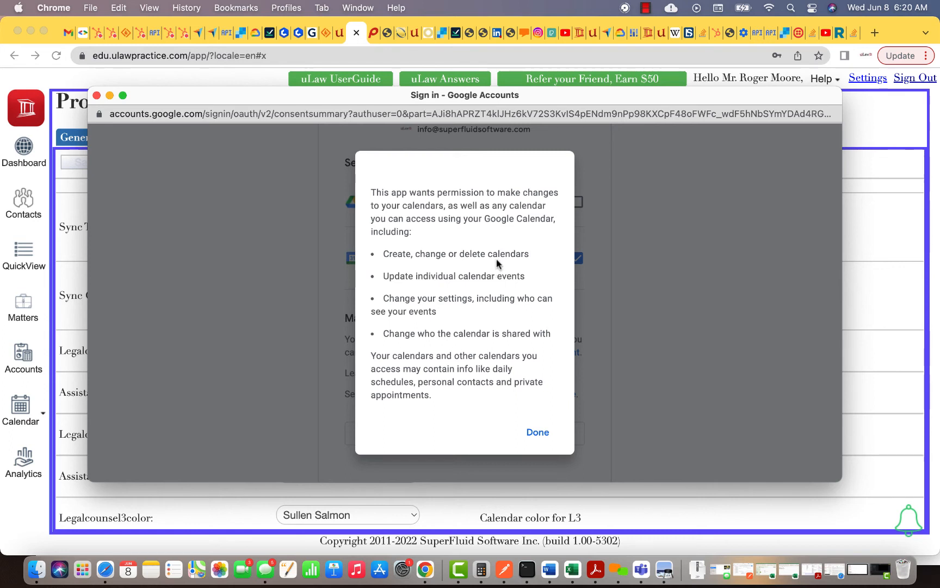
right_click(471, 276)
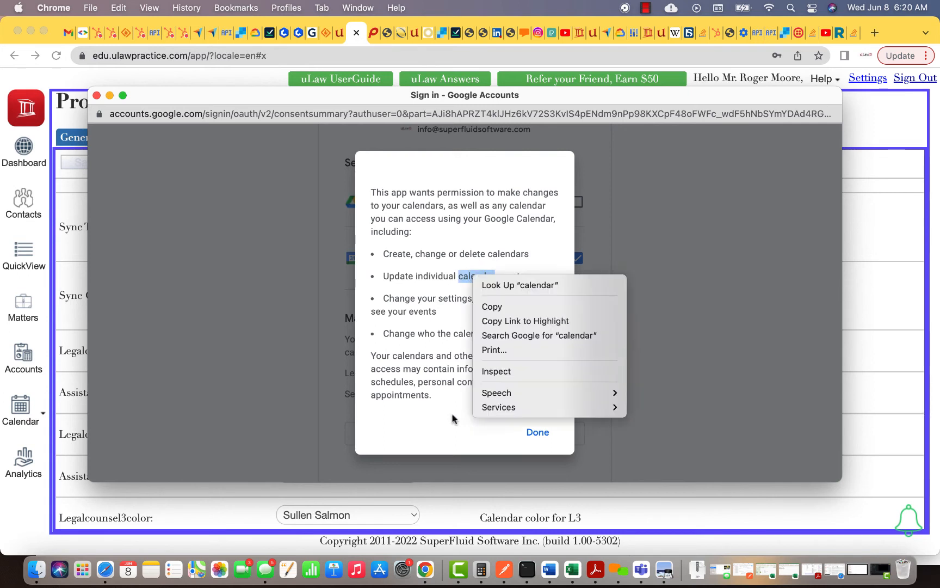
click(406, 320)
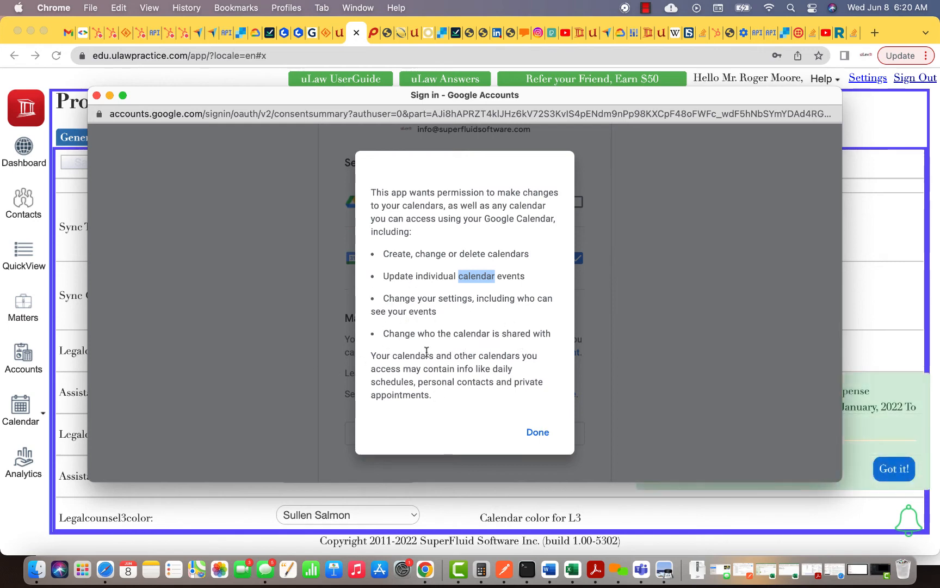
click(536, 432)
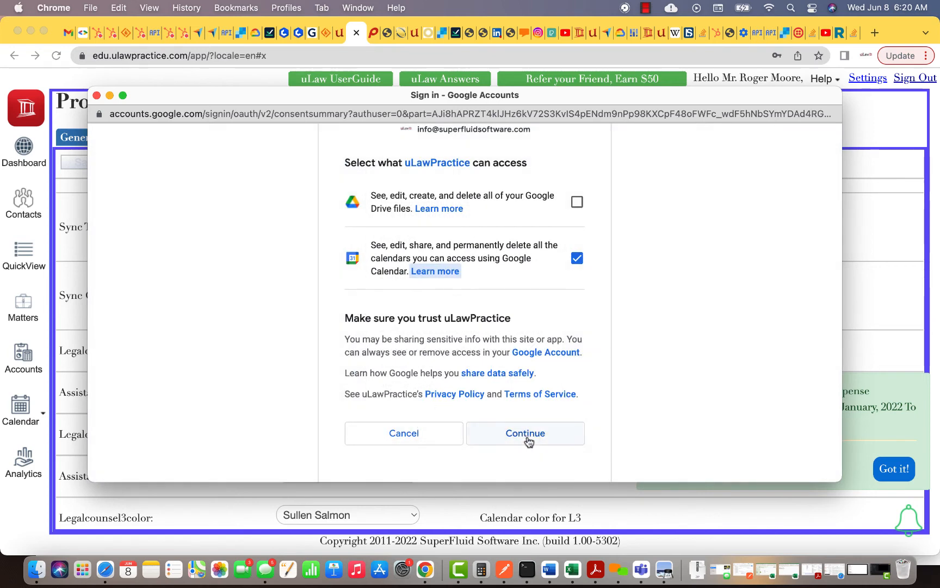
click(526, 438)
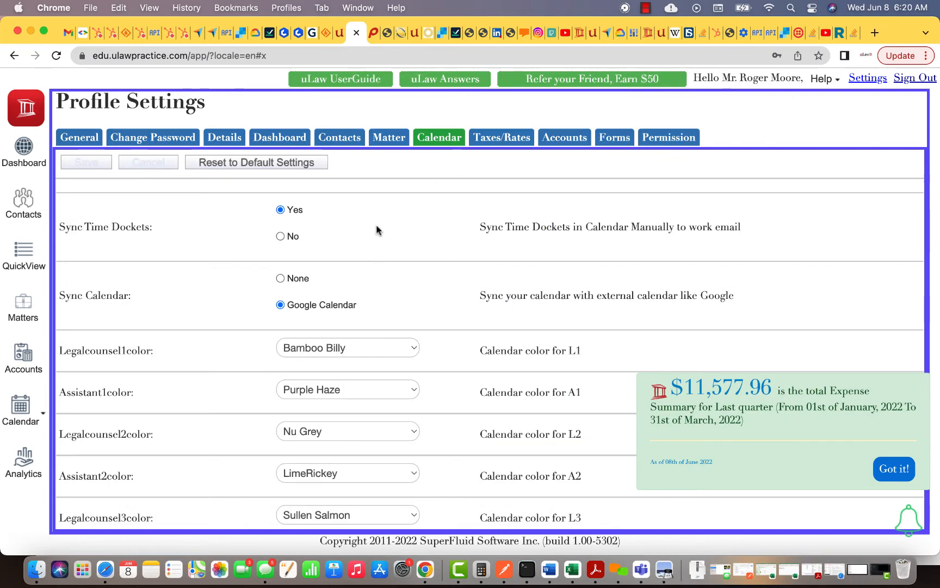
Check the June 10 Zoning Search docket in the month calendar and sync the calendar with Google
click(17, 406)
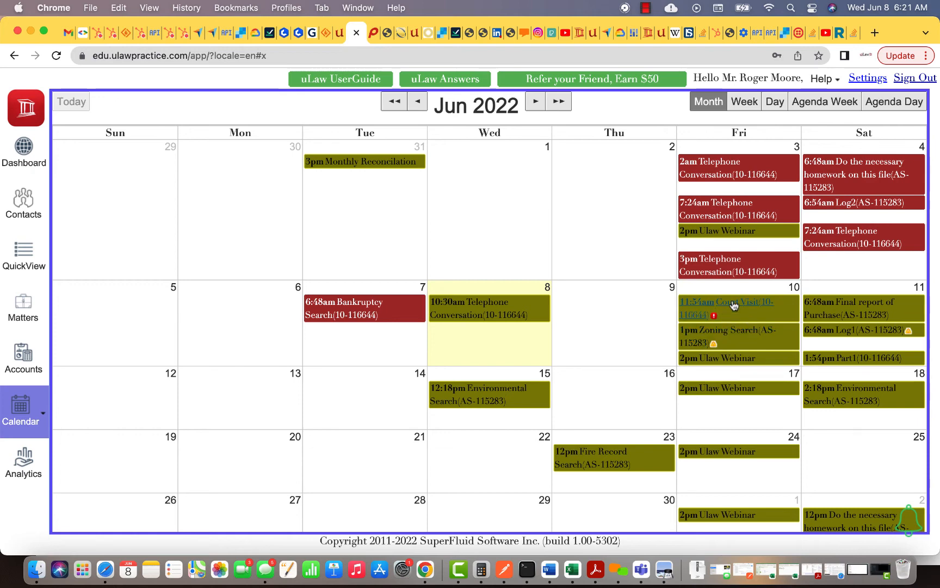
click(739, 333)
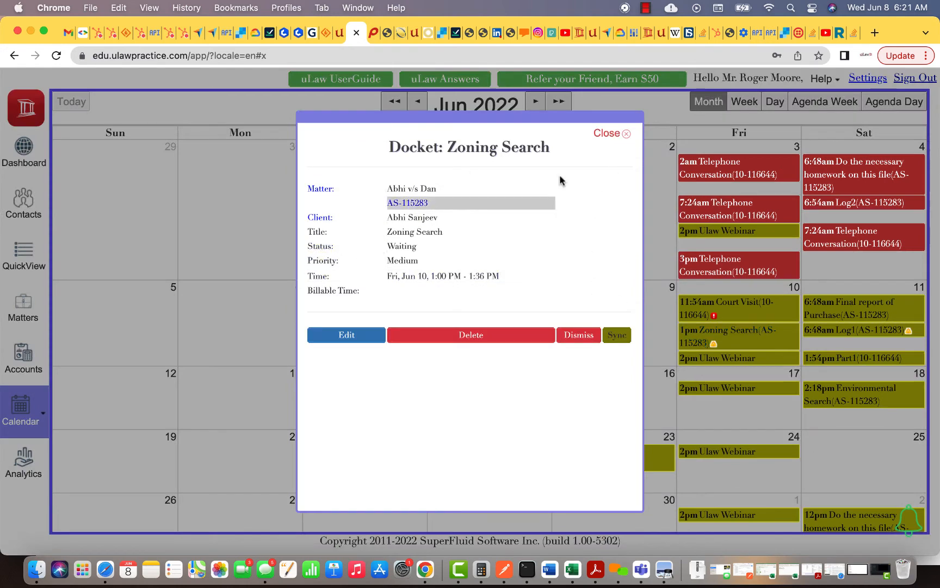
click(607, 134)
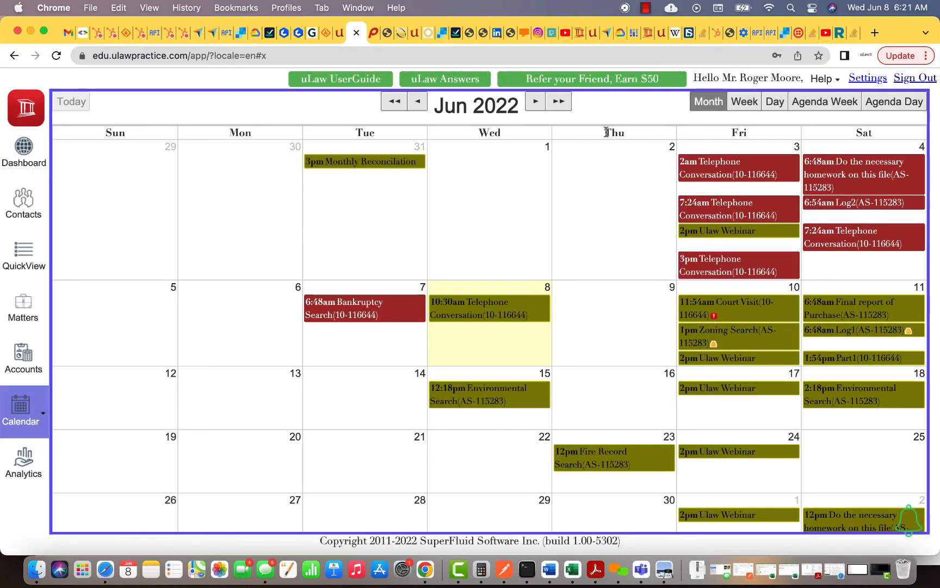
click(42, 417)
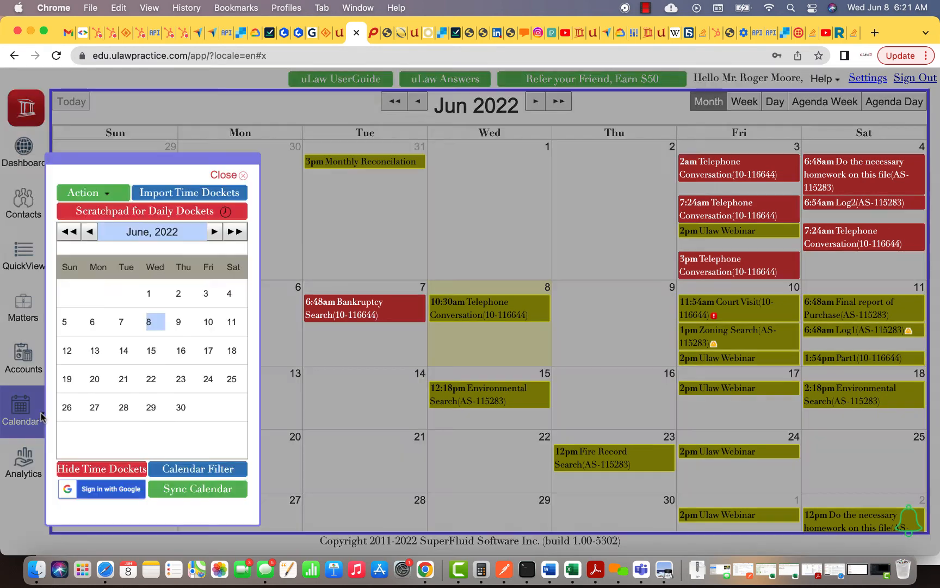
click(186, 491)
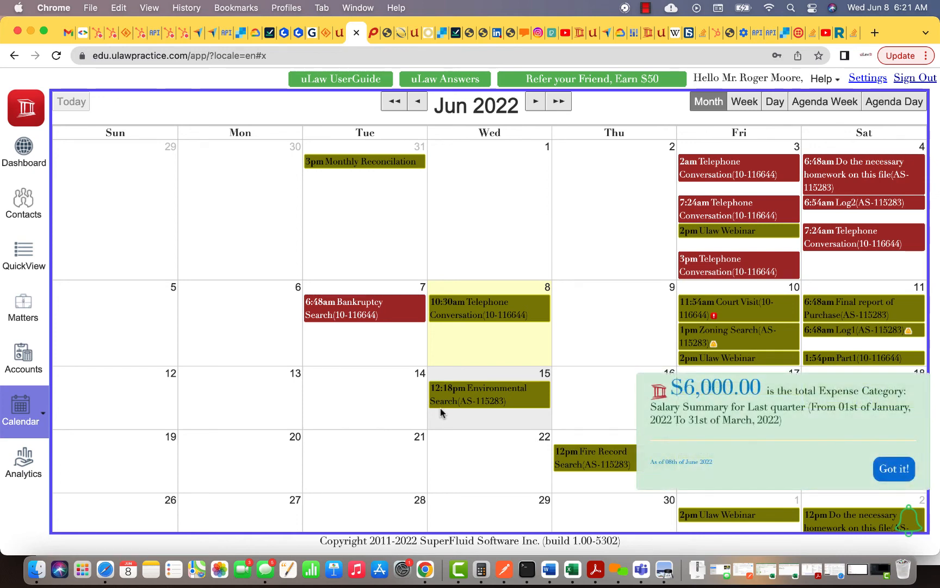
Compare Google Calendar in Safari side by side with the uLaw calendar and view the June 10 Court Visit event's details
double_click(900, 23)
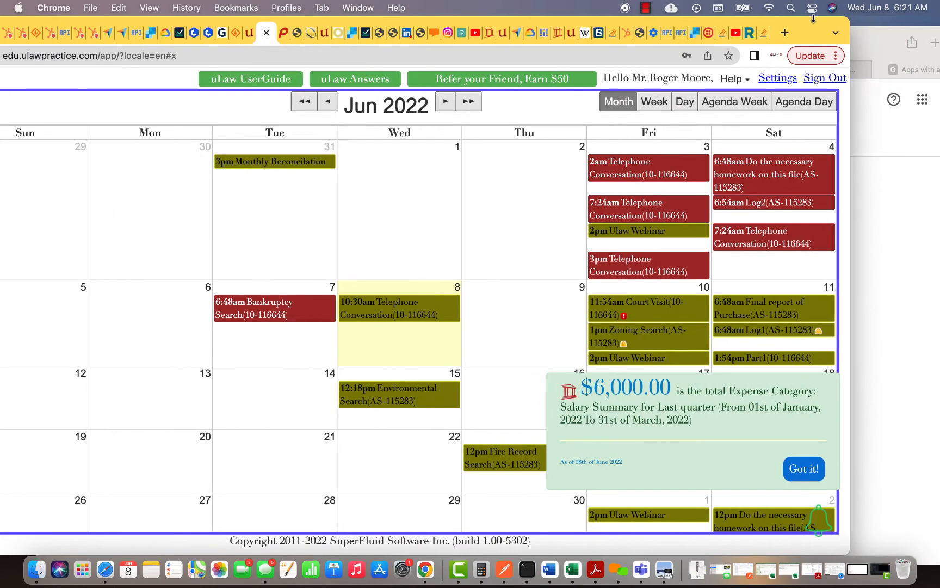
click(867, 31)
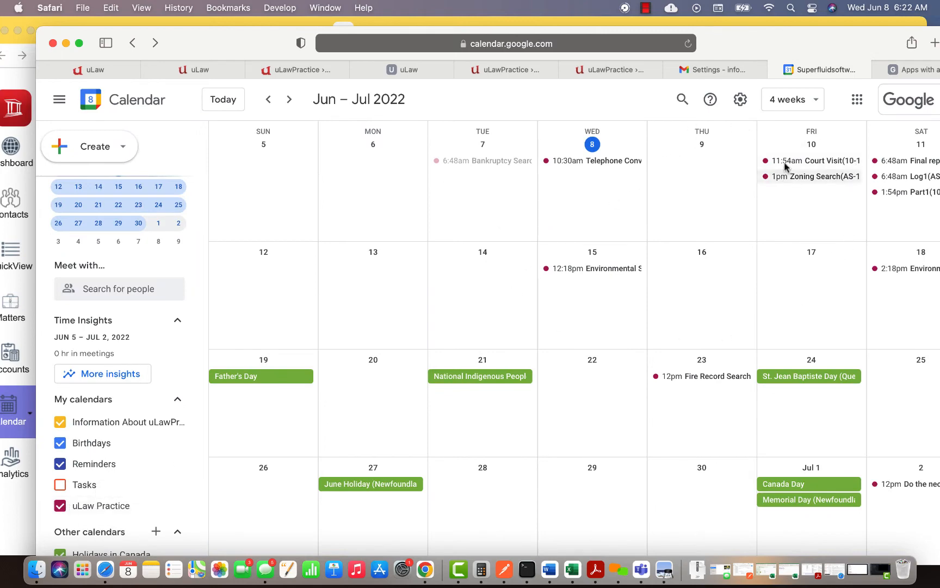
drag(793, 41, 443, 90)
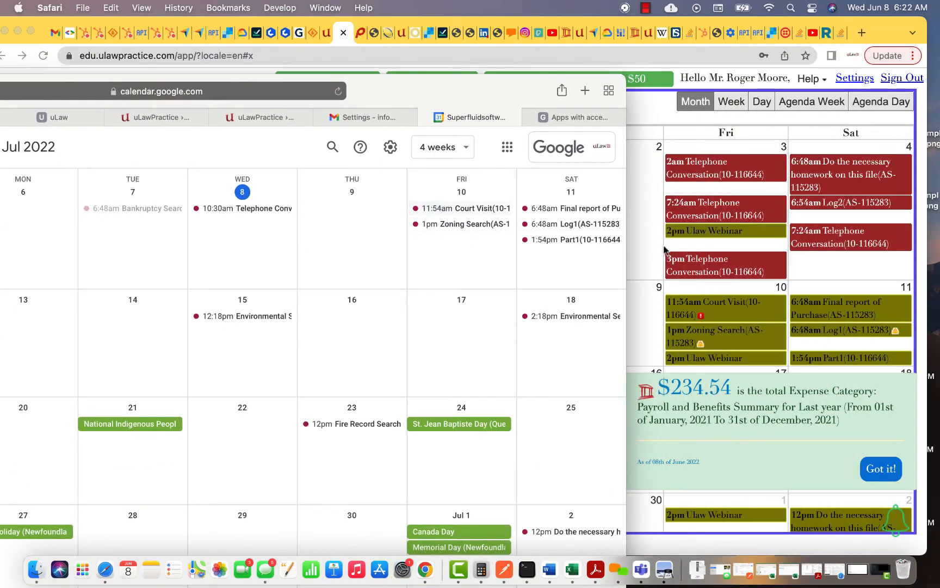
click(474, 211)
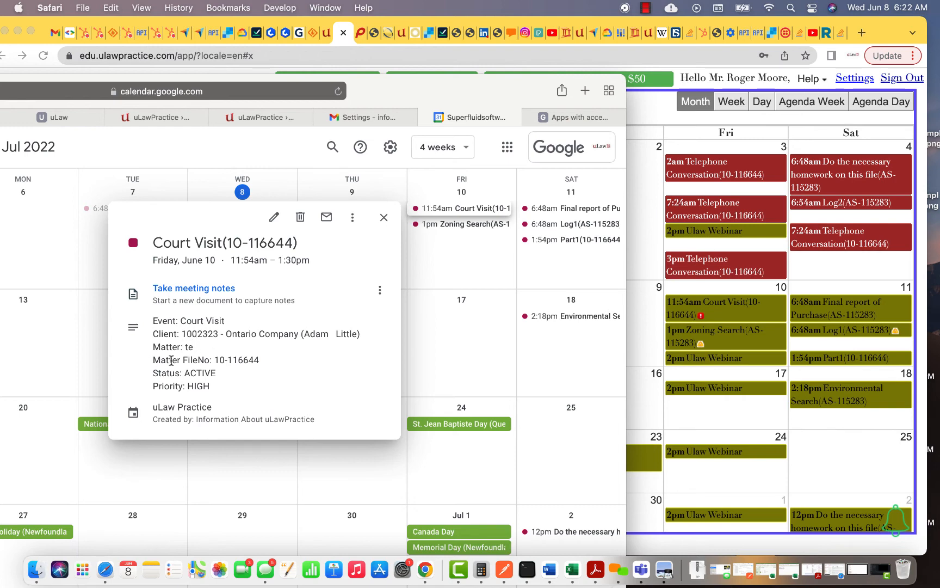
click(384, 217)
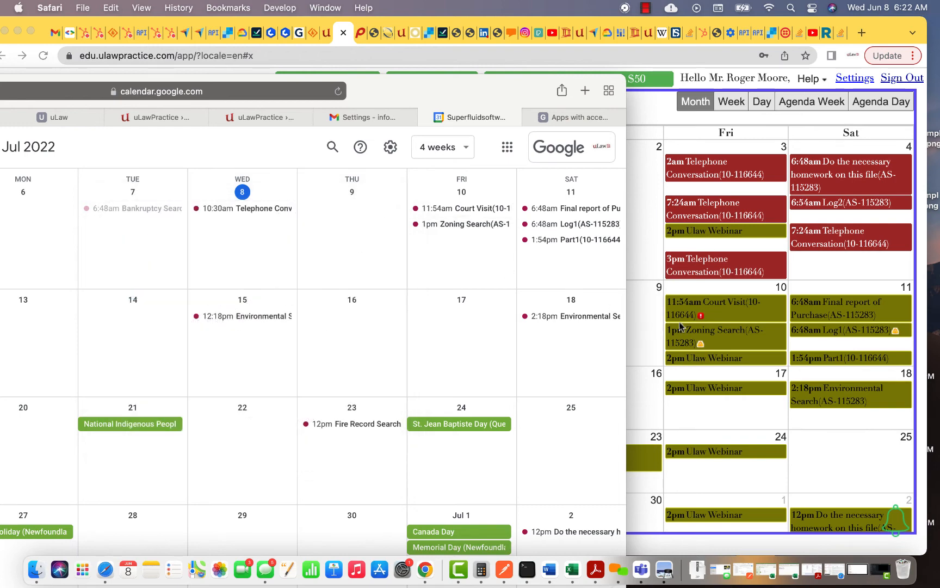
Compare the June 10 Zoning Search docket's details in the uLaw calendar with the matching event in Google Calendar, closing both views
click(697, 332)
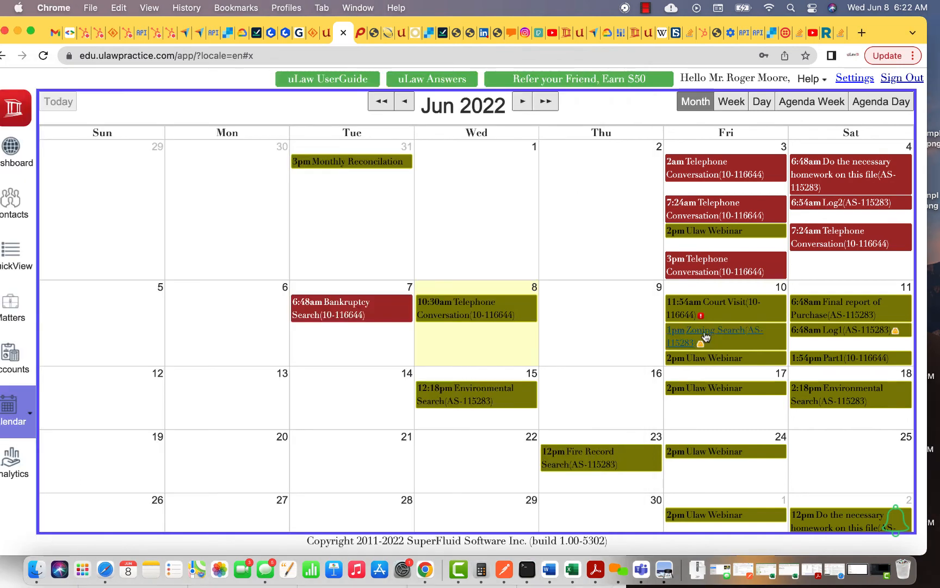
click(705, 335)
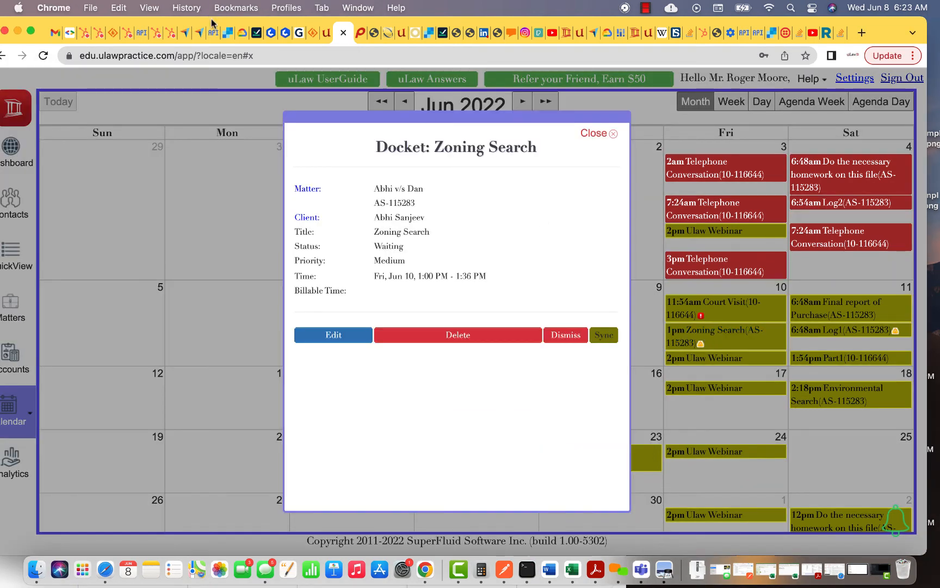
drag(212, 22, 518, 24)
click(199, 254)
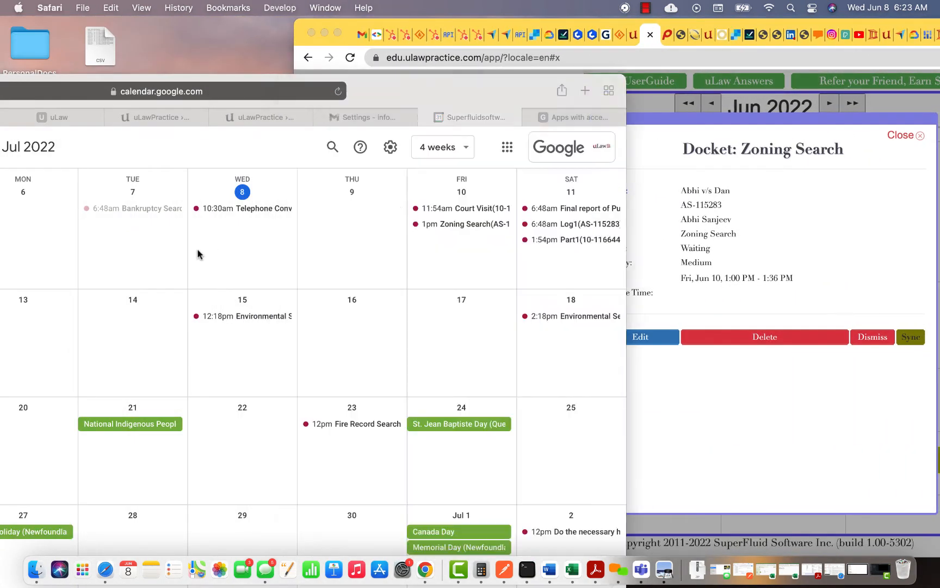
click(454, 226)
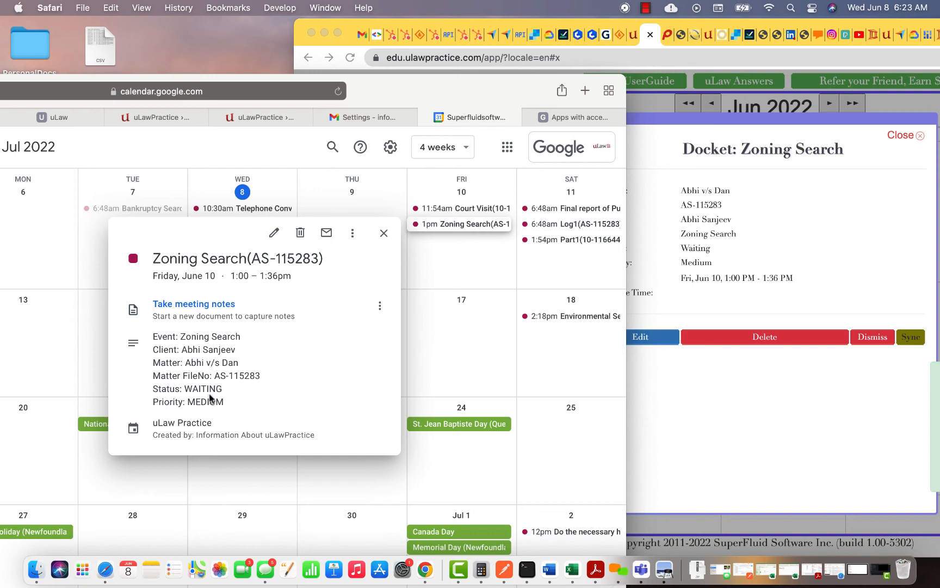
click(382, 235)
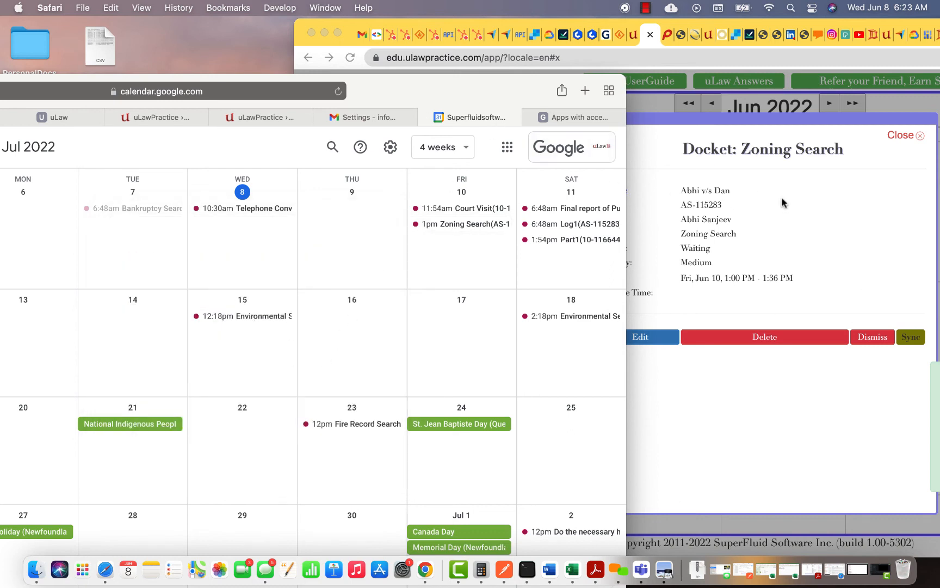
click(531, 25)
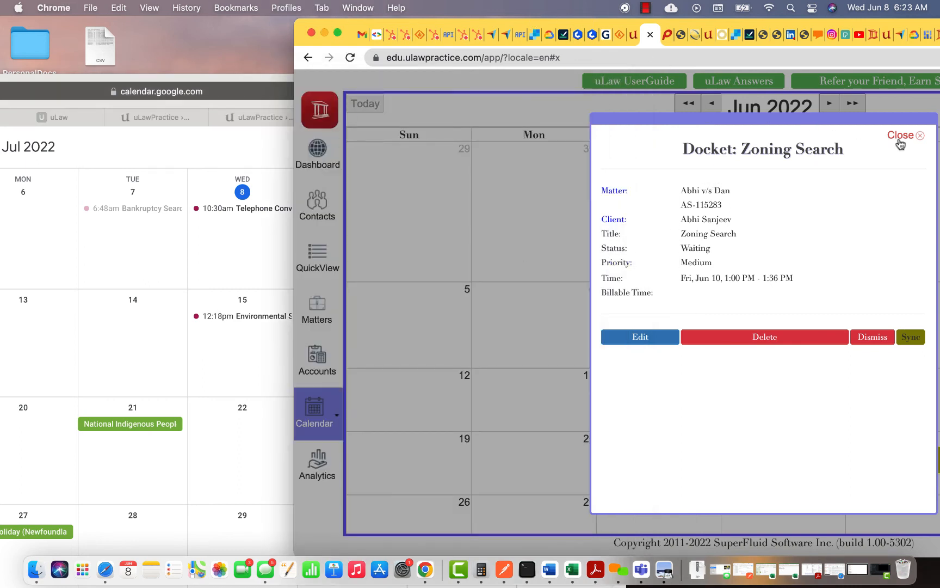
click(901, 136)
Review the uLaw calendar's Google sign-in and sync options and reposition the browser window to show the whole month
click(337, 416)
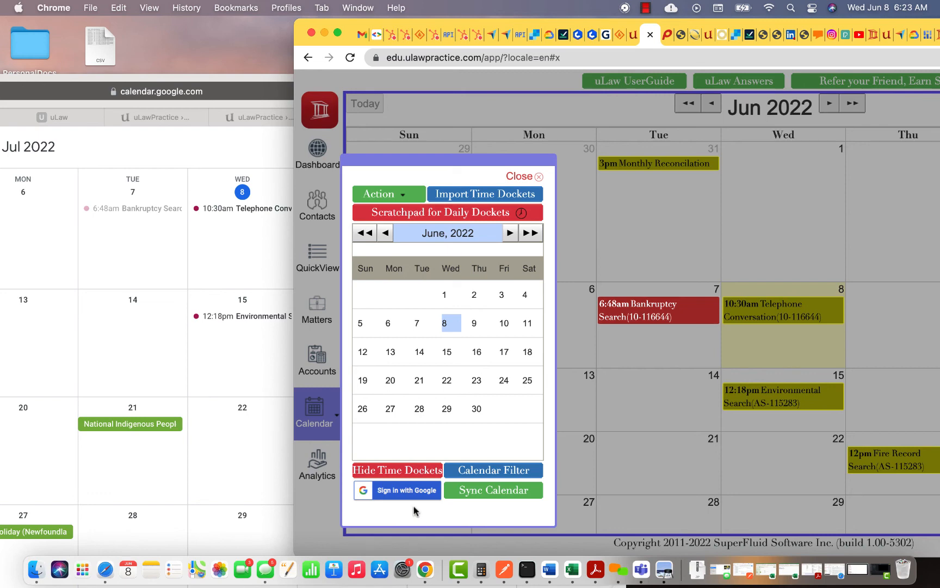
drag(346, 31, 133, 32)
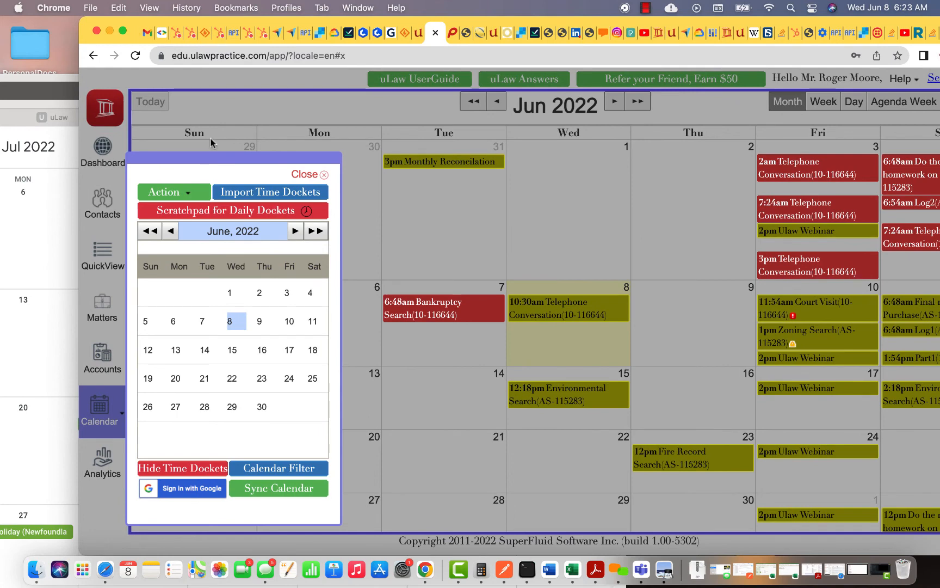
click(305, 175)
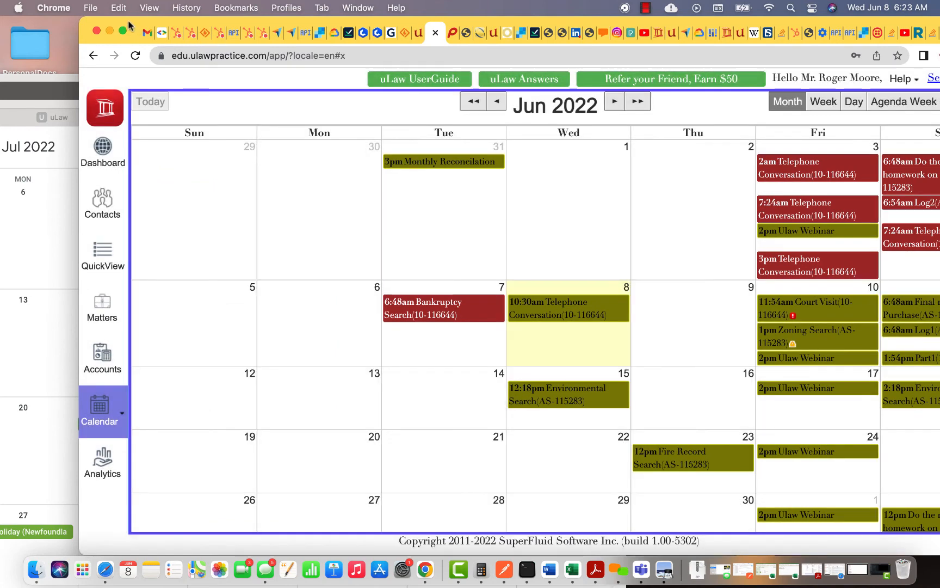
drag(127, 27, 60, 27)
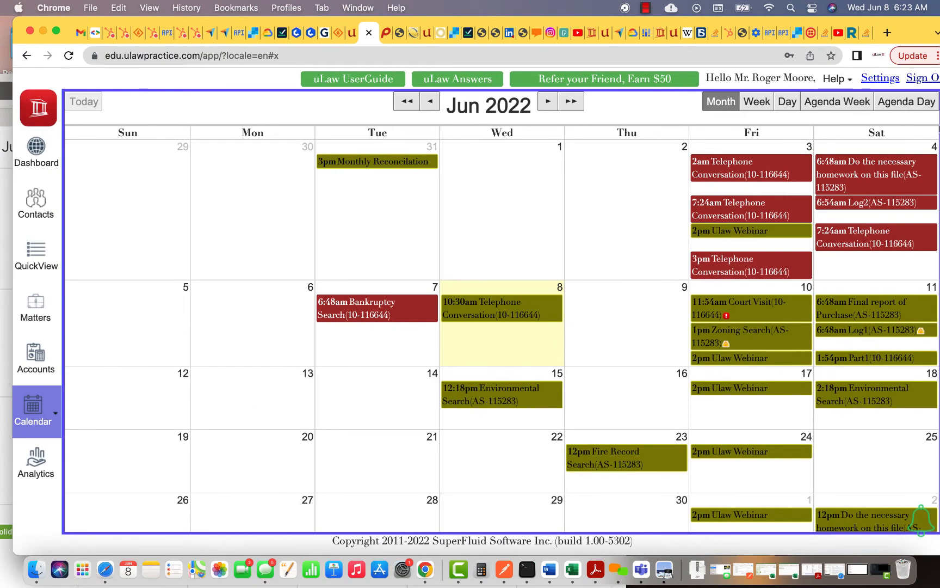
Check the Google Calendar sync option in the profile's calendar settings and sync the calendar from the calendar options
click(876, 81)
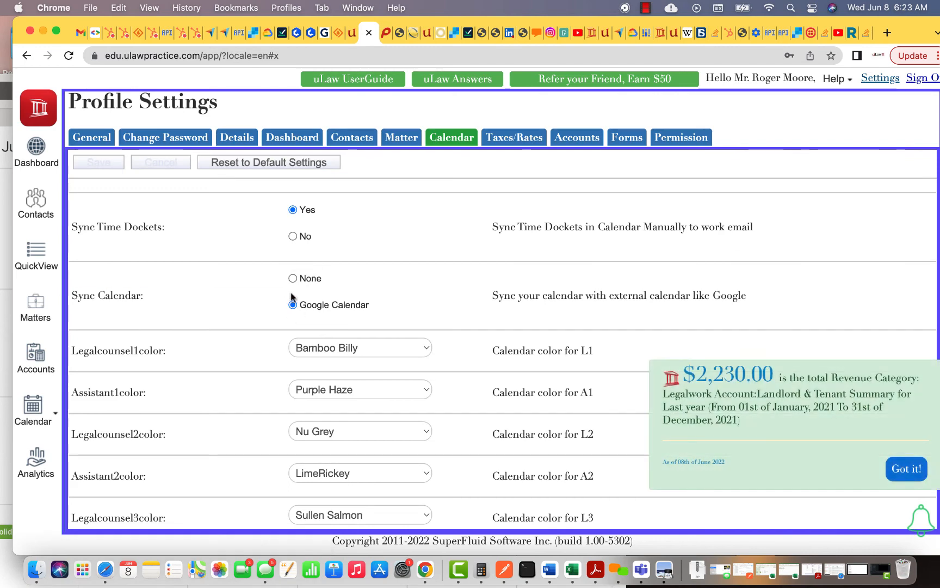
click(56, 416)
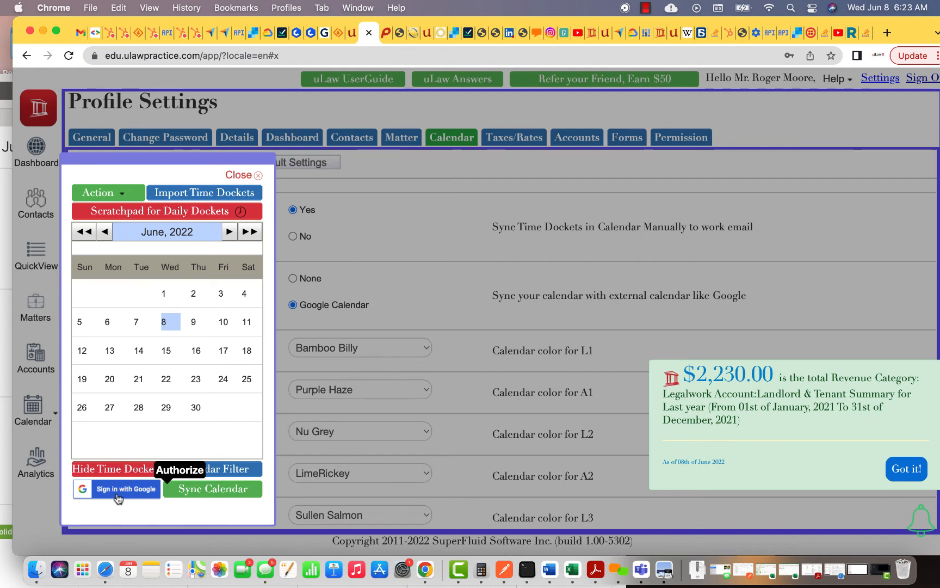
click(238, 496)
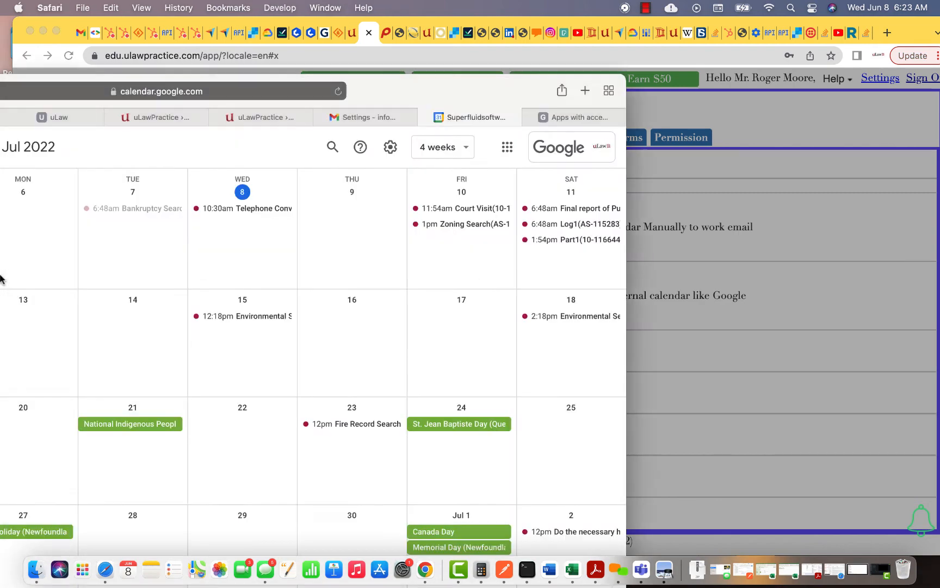
Switch to Safari and examine uLawPractice's access details among the third-party apps connected to the Google Account
double_click(478, 80)
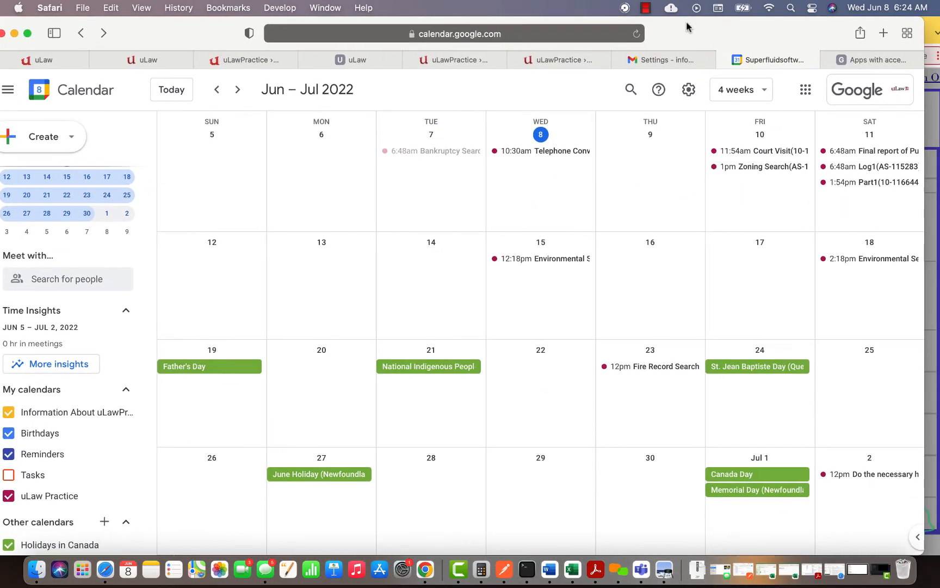
click(841, 60)
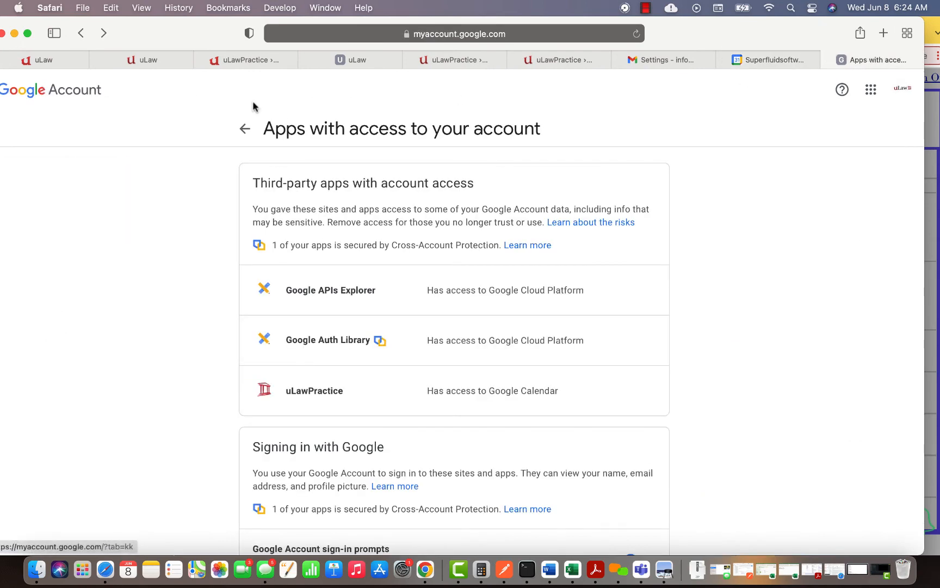
click(326, 389)
scroll(491, 398, down, 6)
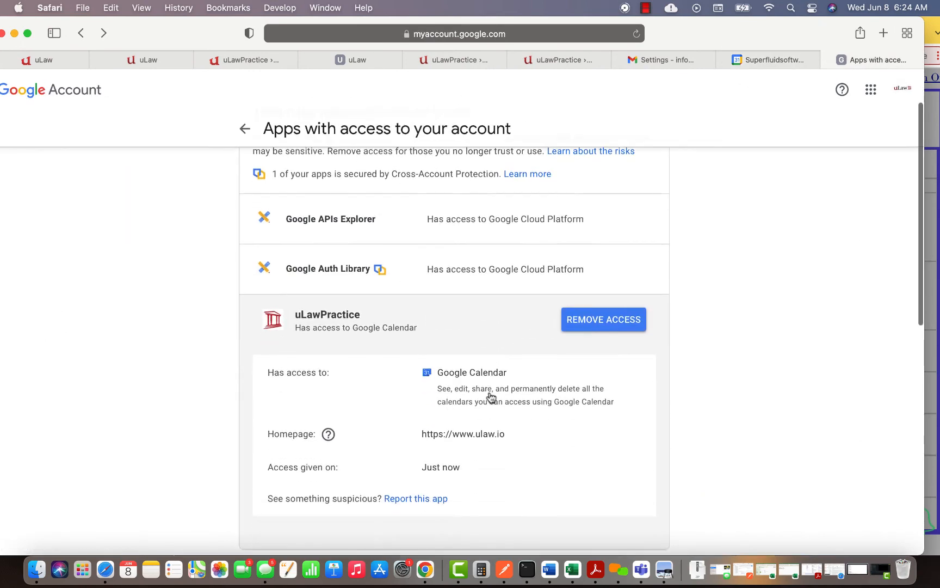
scroll(492, 398, up, 4)
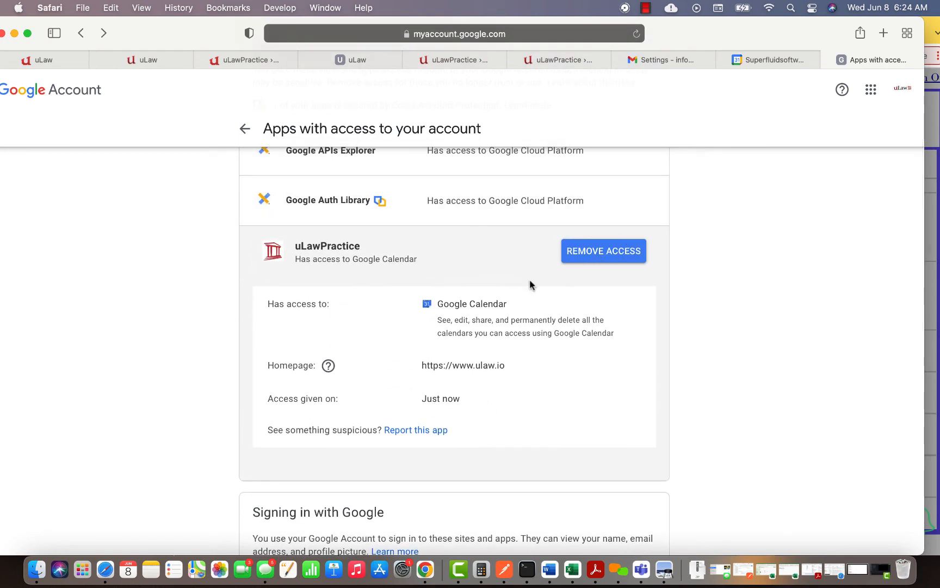
Return to Google Calendar, hide the uLaw Practice calendar's events and show them again
click(779, 61)
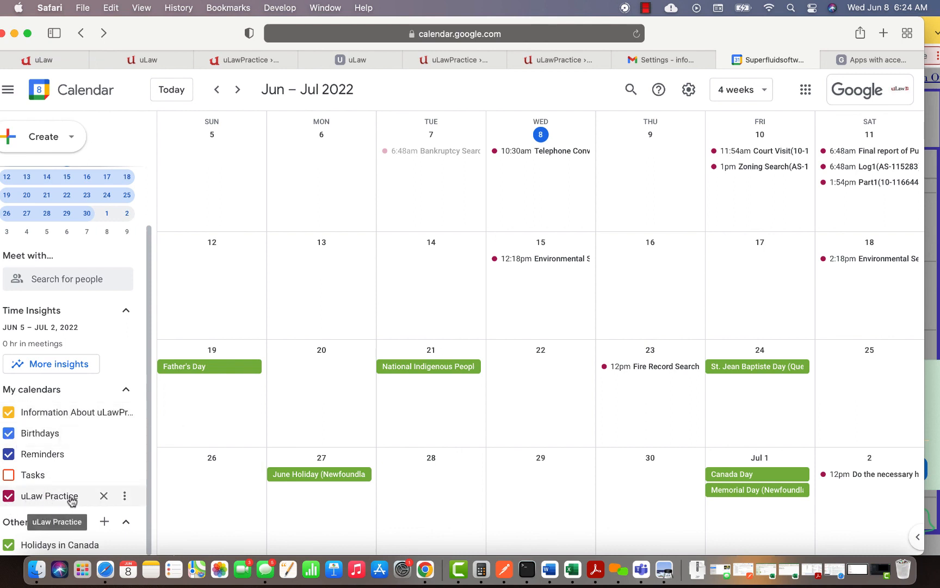
click(9, 496)
click(9, 496)
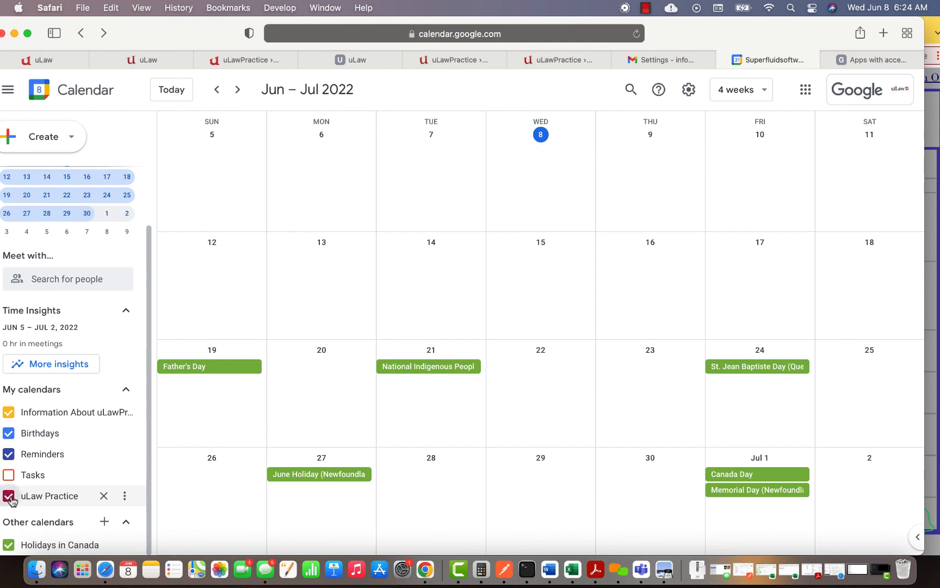